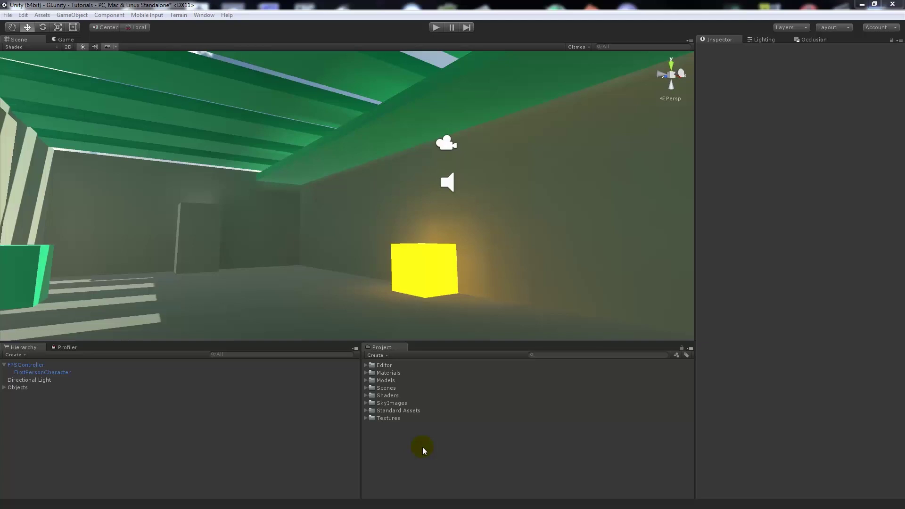
- Browse the Standard Assets folder and dismiss the import options without importing anything
{"action": "left_click", "coordinate": [366, 411]}
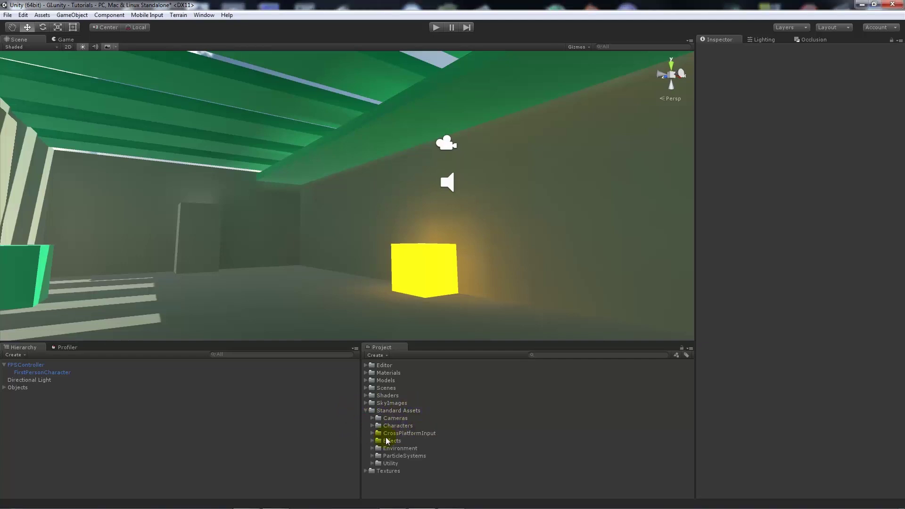
{"action": "left_click", "coordinate": [366, 410]}
{"action": "right_click", "coordinate": [405, 458]}
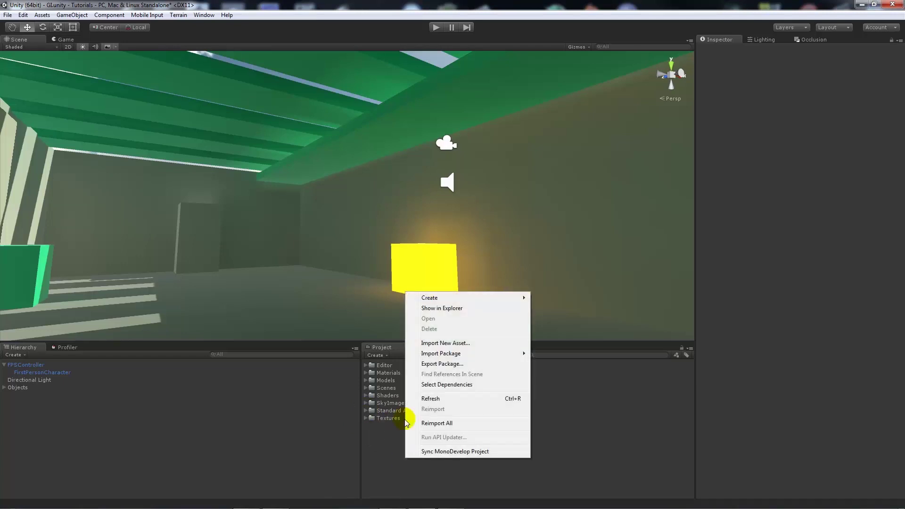
{"action": "mouse_move", "coordinate": [453, 357]}
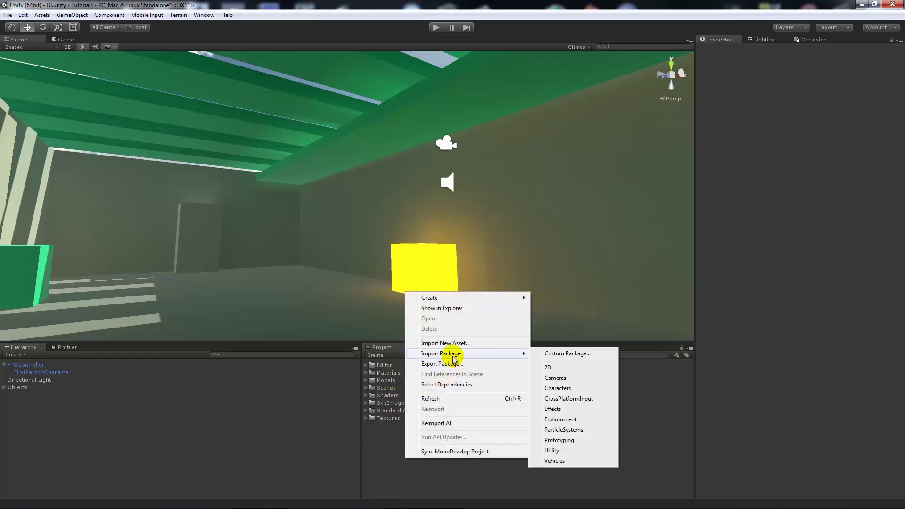
{"action": "left_click", "coordinate": [386, 451]}
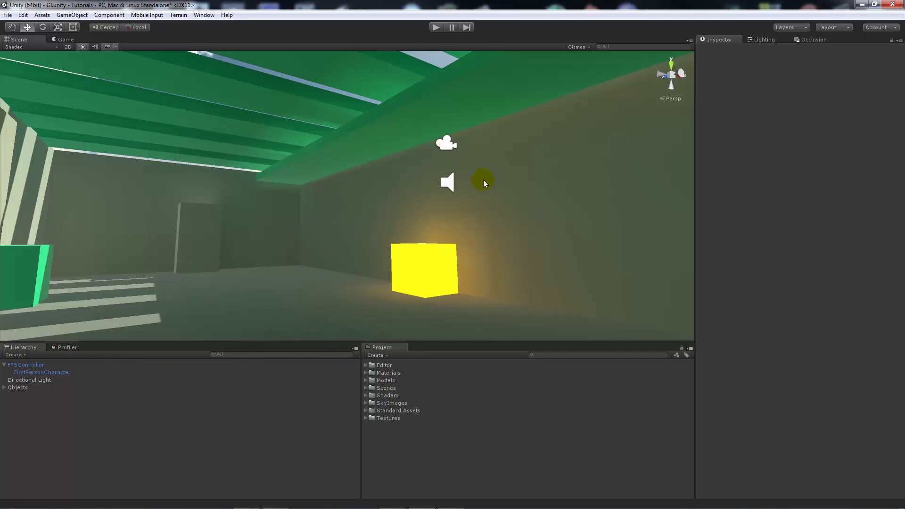
- Select the FirstPersonCharacter camera under FPSController and add the Bloom image effect
{"action": "left_click", "coordinate": [41, 366]}
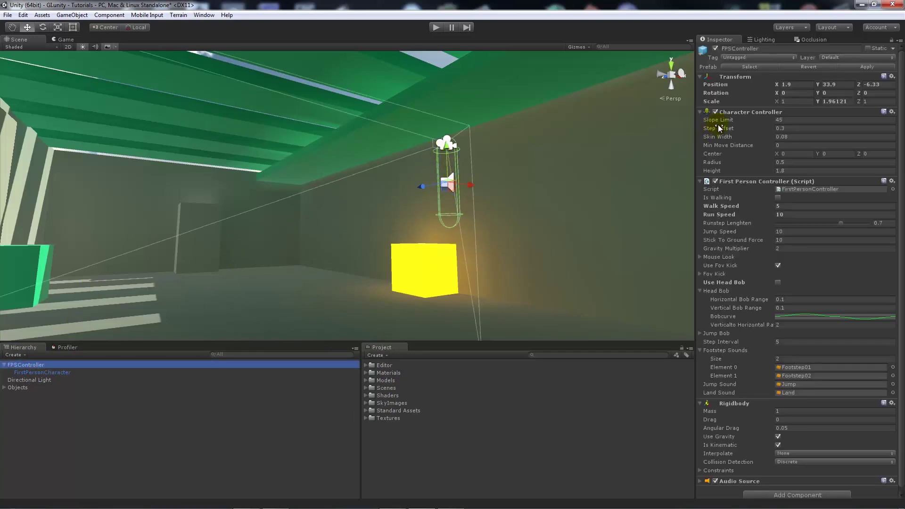
{"action": "left_click", "coordinate": [45, 372]}
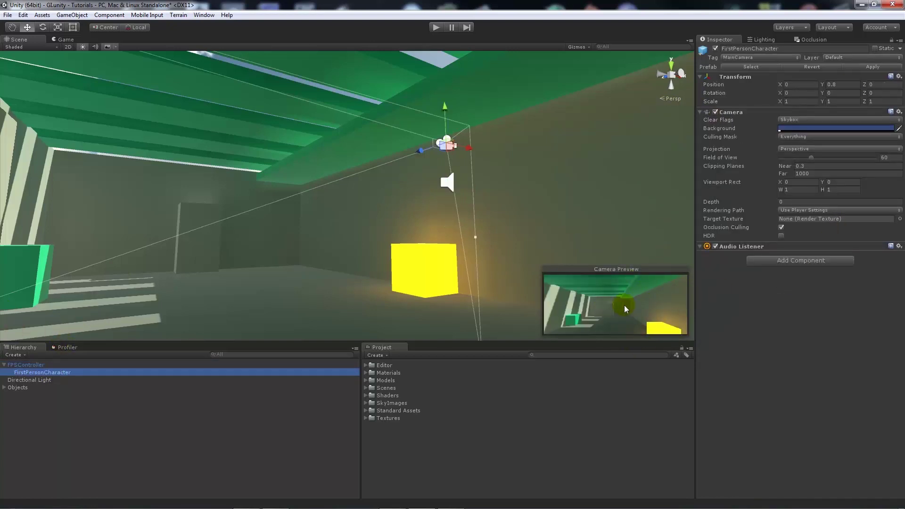
{"action": "left_click", "coordinate": [109, 14]}
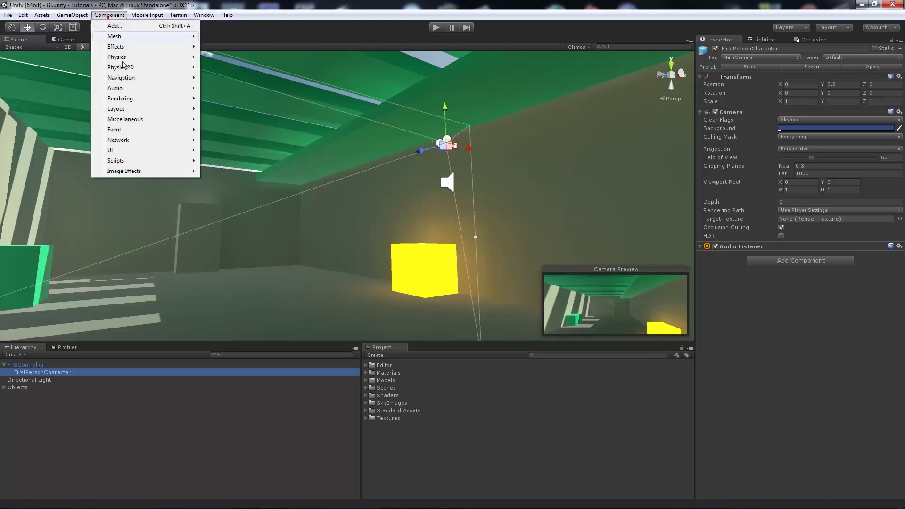
{"action": "mouse_move", "coordinate": [134, 171]}
{"action": "mouse_move", "coordinate": [248, 187]}
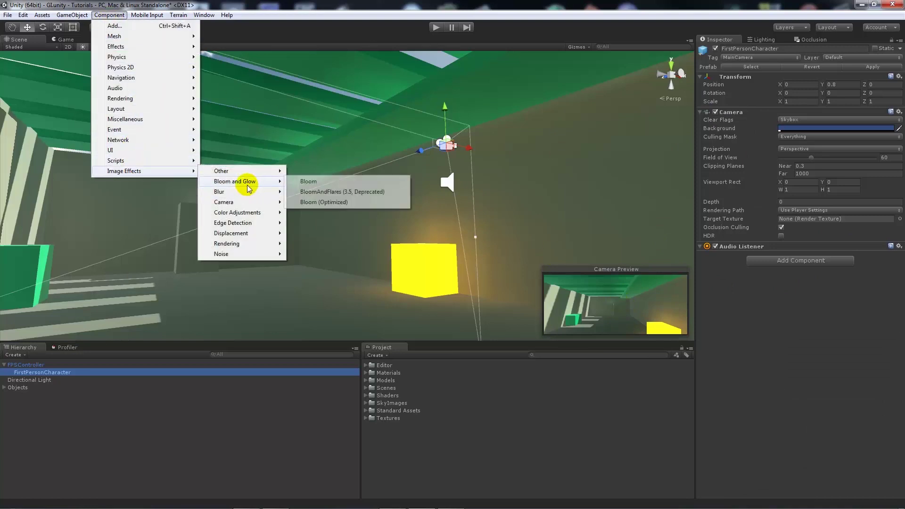
{"action": "left_click", "coordinate": [311, 182]}
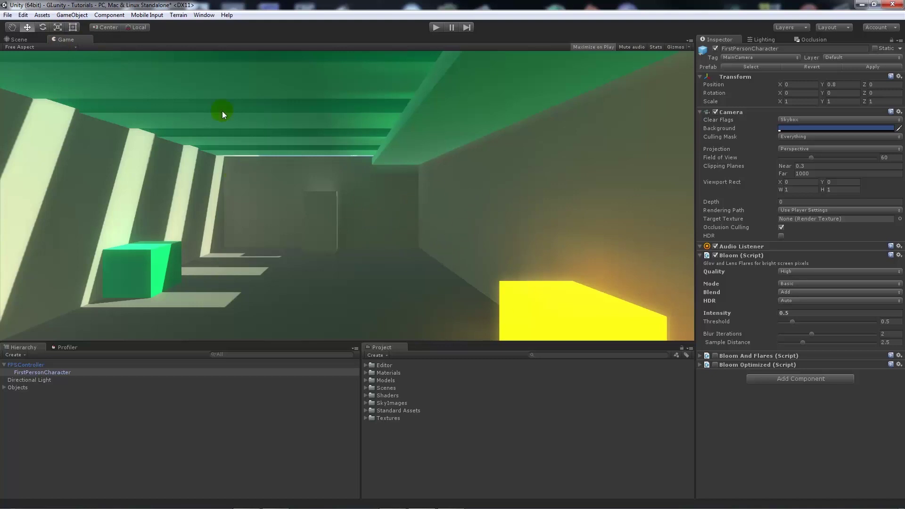
- Toggle Bloom off, on and off again, refolding its settings, to compare the cube's glow
{"action": "left_click", "coordinate": [715, 255]}
{"action": "left_click", "coordinate": [705, 257]}
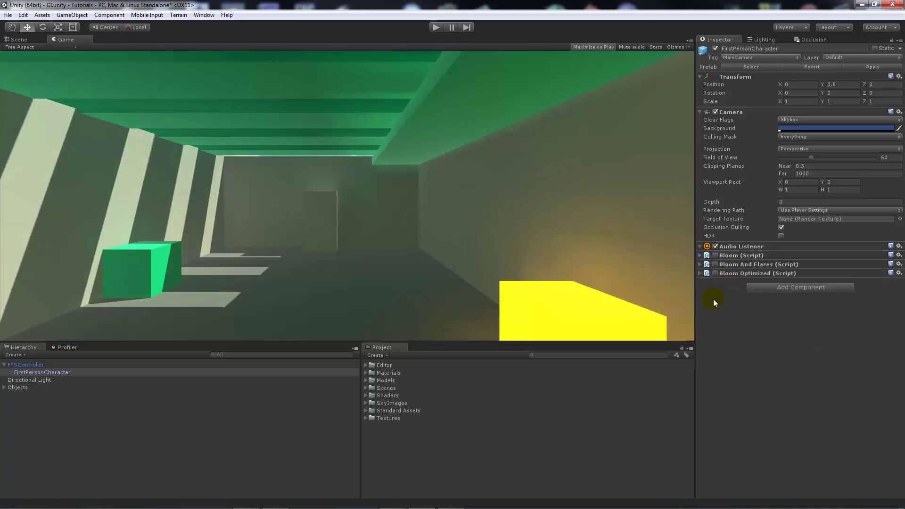
{"action": "left_click", "coordinate": [701, 256]}
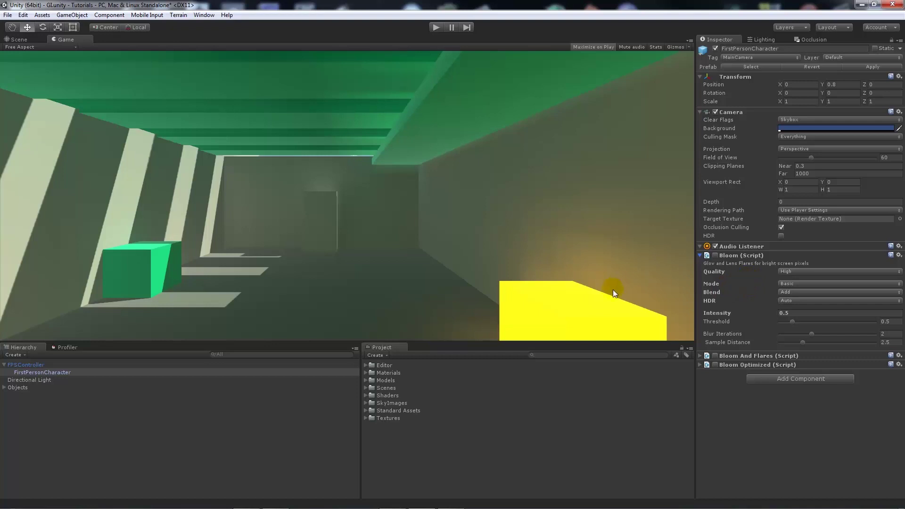
{"action": "left_click", "coordinate": [715, 256]}
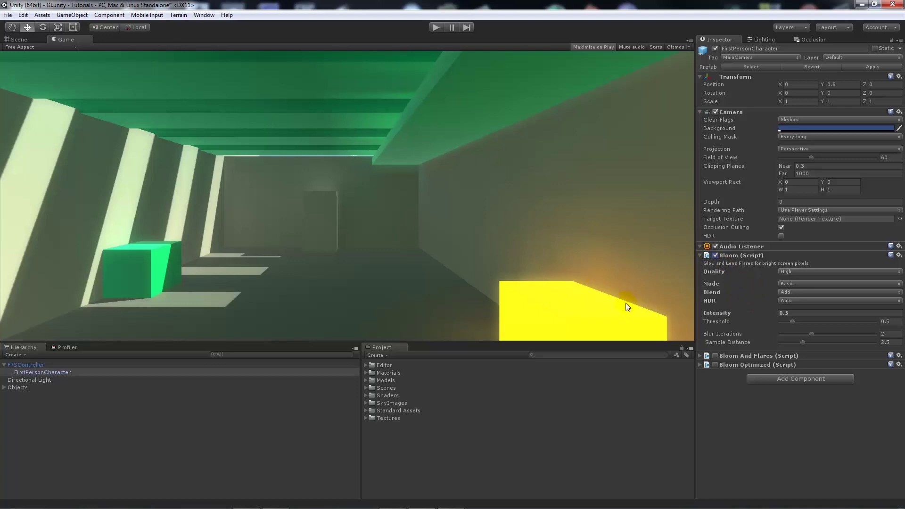
{"action": "left_click", "coordinate": [715, 255]}
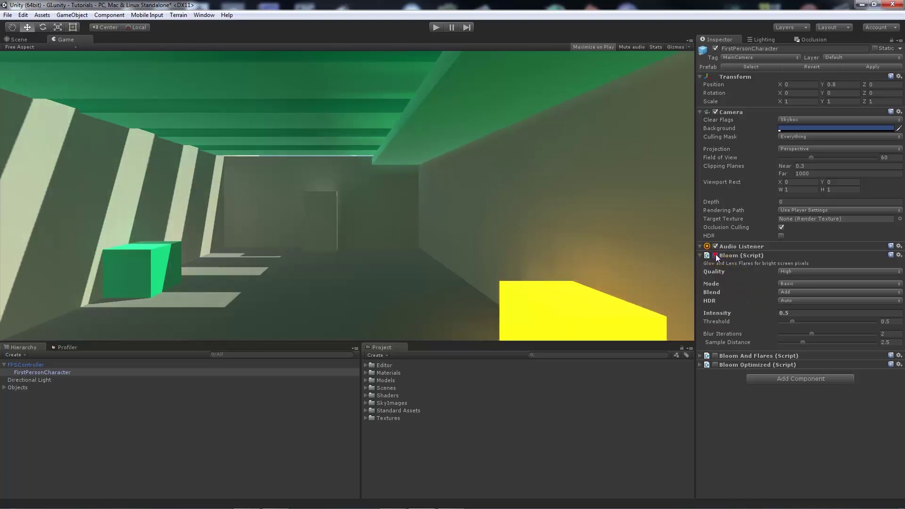
- Try Bloom Quality Cheap, then return it to High
{"action": "left_click", "coordinate": [786, 272]}
{"action": "left_click", "coordinate": [801, 282]}
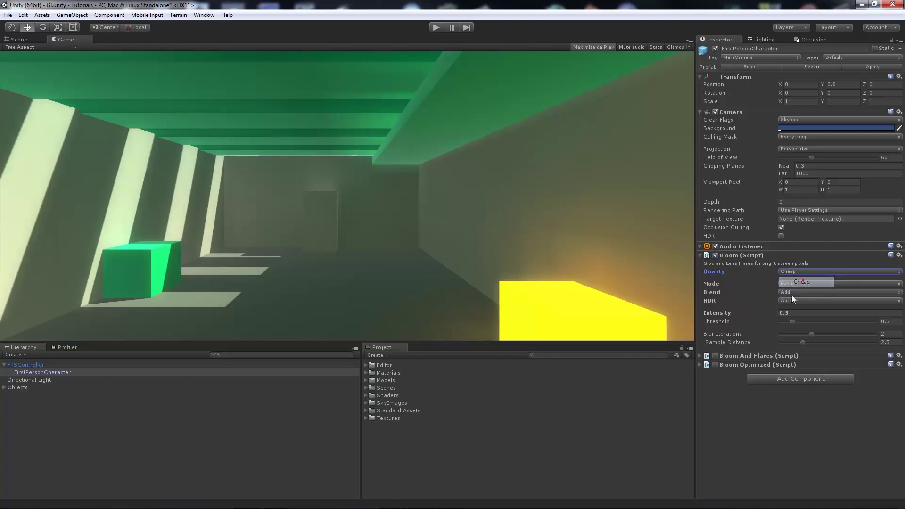
{"action": "left_click", "coordinate": [777, 268]}
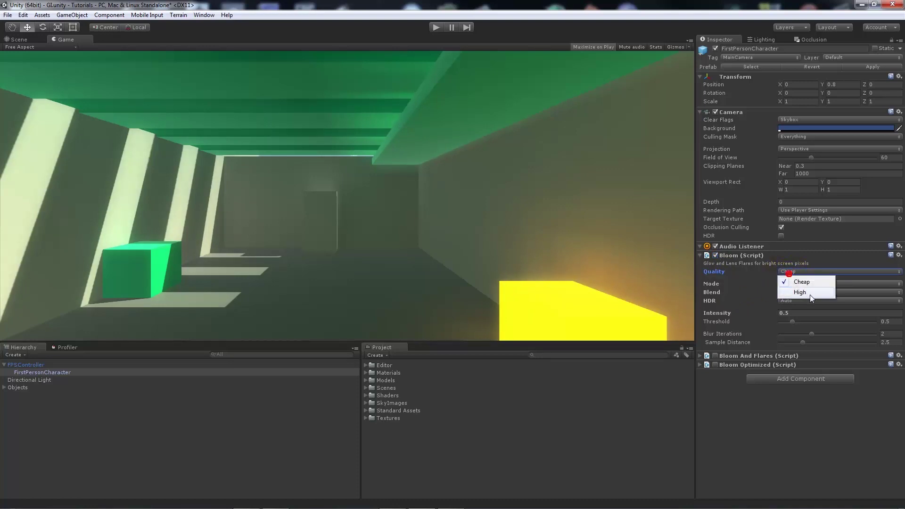
{"action": "left_click", "coordinate": [809, 294]}
- Switch Bloom Mode between Complex and Basic twice, ending on Basic
{"action": "left_click", "coordinate": [791, 285]}
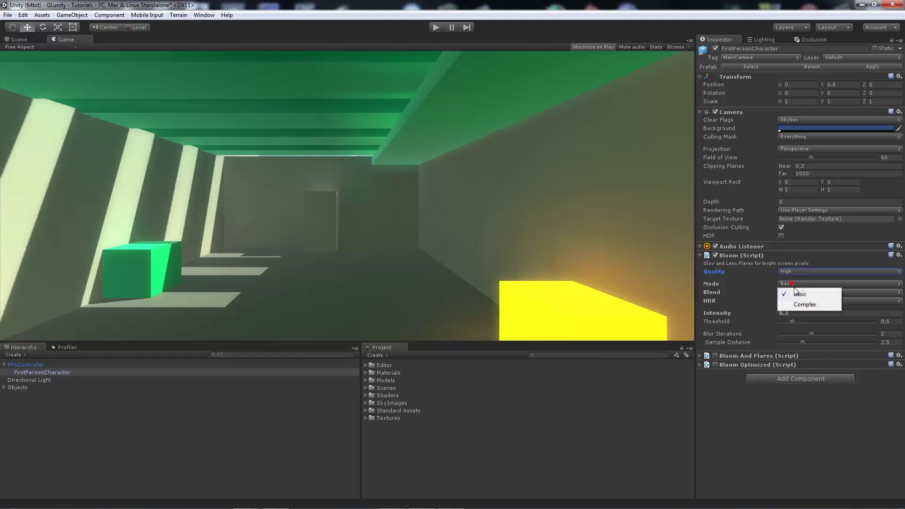
{"action": "left_click", "coordinate": [801, 304]}
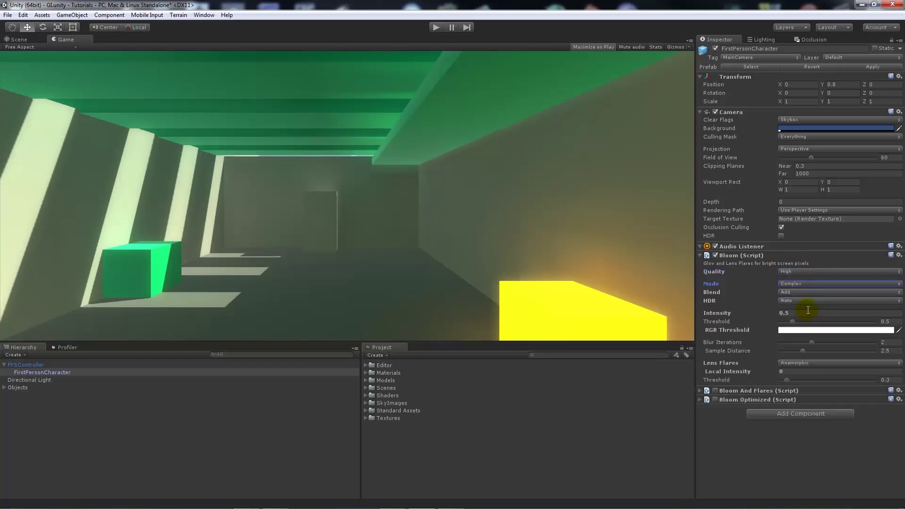
{"action": "left_click", "coordinate": [795, 282]}
{"action": "left_click", "coordinate": [799, 294]}
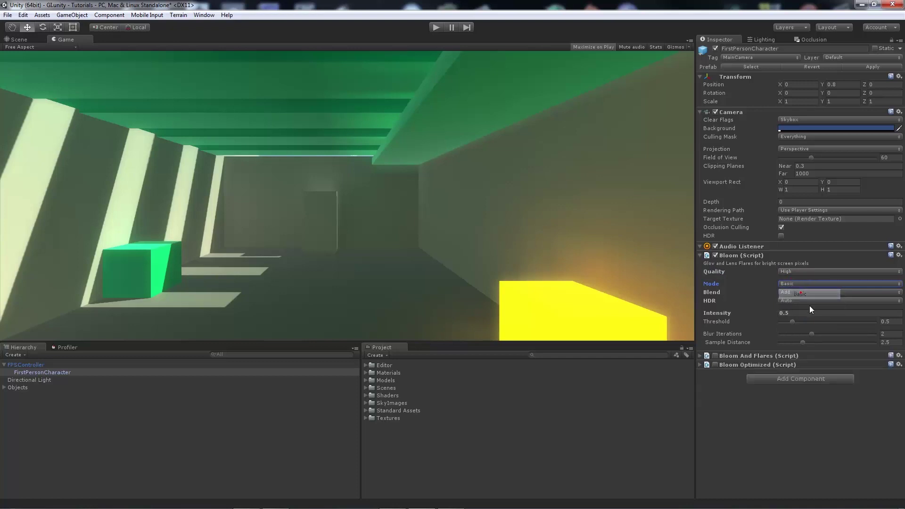
{"action": "left_click", "coordinate": [802, 284]}
{"action": "left_click", "coordinate": [801, 302]}
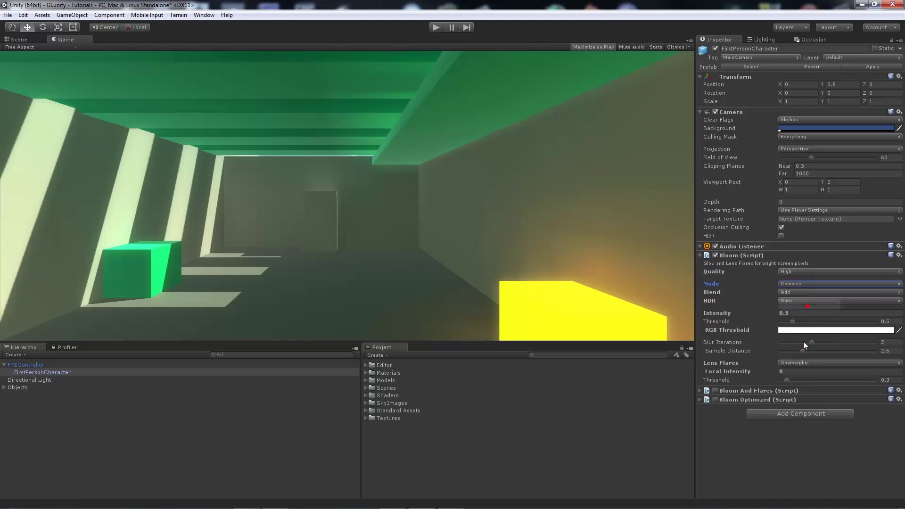
{"action": "left_click", "coordinate": [796, 283]}
{"action": "left_click", "coordinate": [801, 292]}
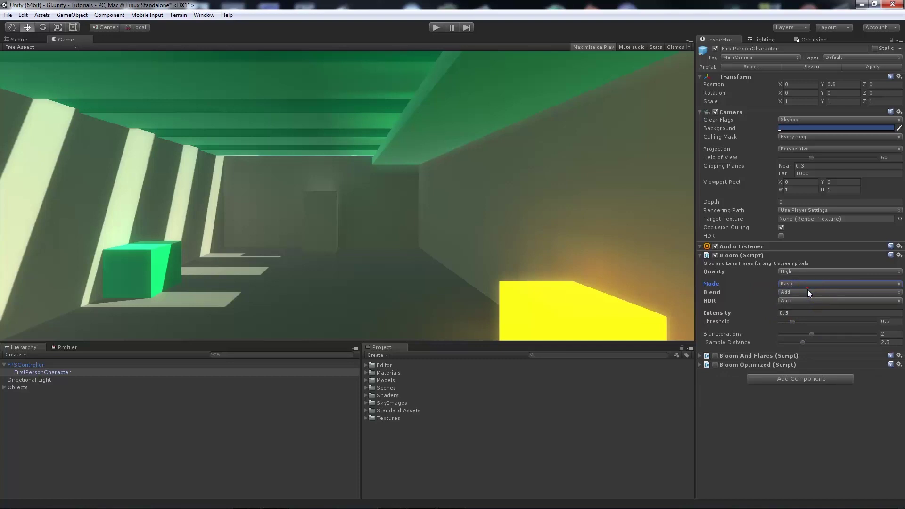
- Try Screen blending for Bloom, then set the blend back to Add
{"action": "left_click", "coordinate": [807, 291]}
{"action": "left_click", "coordinate": [796, 304]}
{"action": "left_click", "coordinate": [788, 293]}
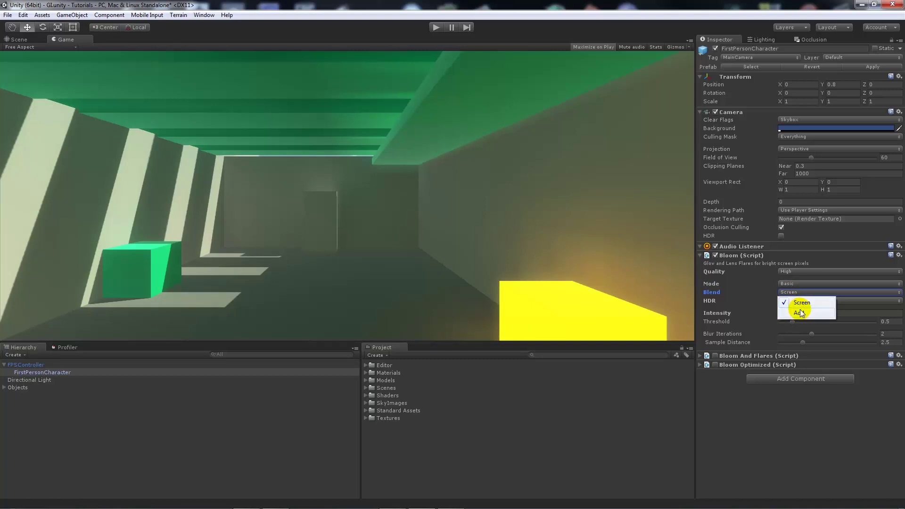
{"action": "left_click", "coordinate": [799, 313]}
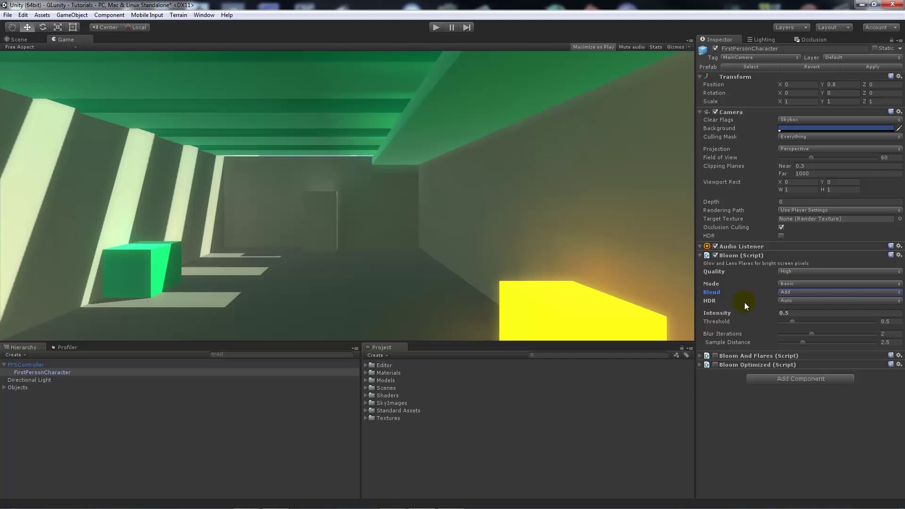
{"action": "left_click", "coordinate": [708, 305]}
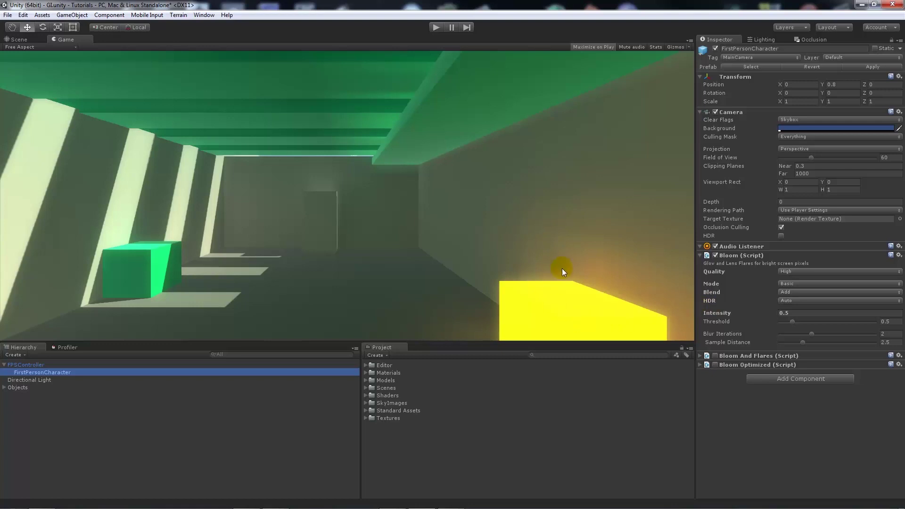
- Set Bloom HDR to On, then return it to Auto
{"action": "left_click", "coordinate": [790, 300]}
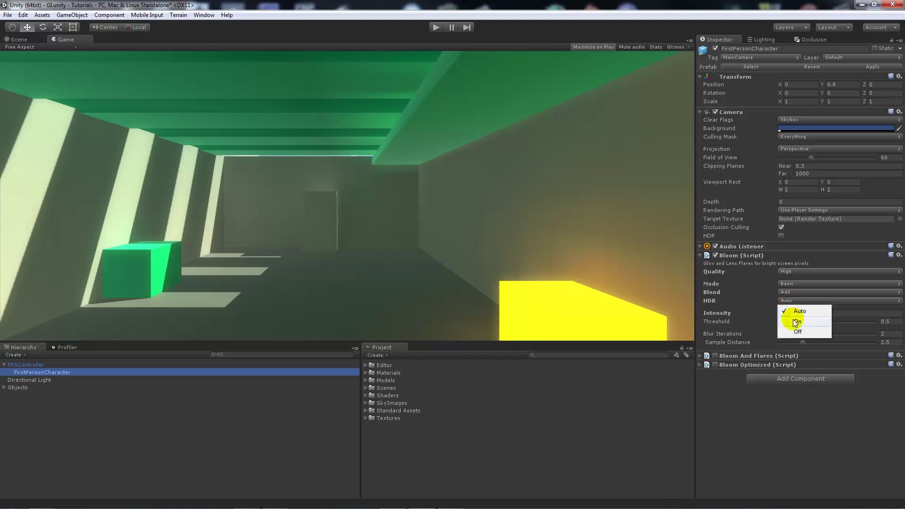
{"action": "left_click", "coordinate": [797, 321]}
{"action": "left_click", "coordinate": [794, 300]}
{"action": "left_click", "coordinate": [800, 312]}
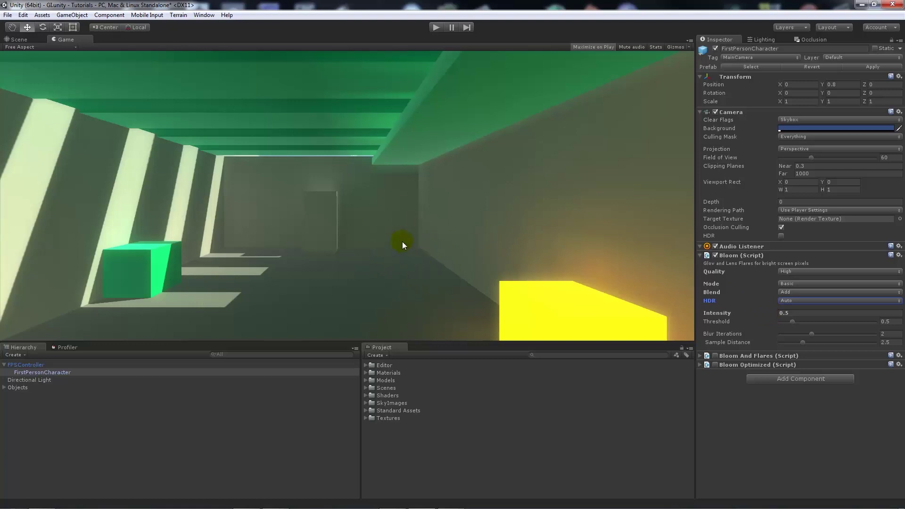
- Set Bloom Intensity 3.17, Threshold 0.44, Blur Iterations 2 and Sample Distance 9.08
{"action": "left_click_drag", "start_coordinate": [784, 314], "coordinate": [819, 312]}
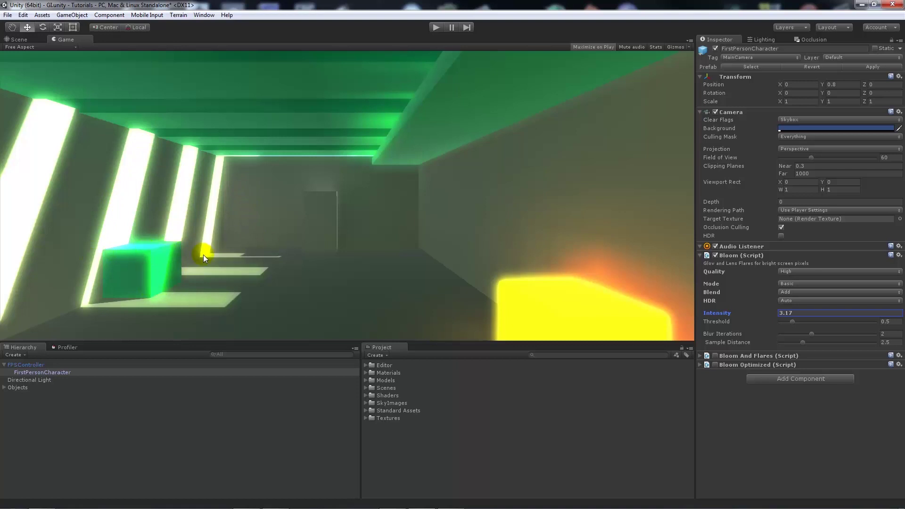
{"action": "mouse_move", "coordinate": [793, 320]}
{"action": "left_mouse_down"}
{"action": "mouse_move", "coordinate": [824, 324]}
{"action": "mouse_move", "coordinate": [787, 327]}
{"action": "left_mouse_up"}
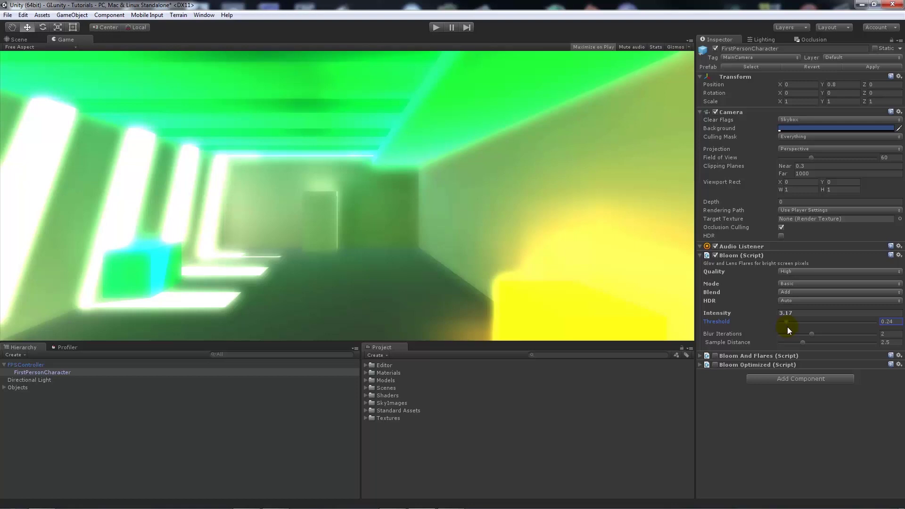
{"action": "mouse_move", "coordinate": [787, 326]}
{"action": "left_mouse_down"}
{"action": "mouse_move", "coordinate": [799, 324]}
{"action": "mouse_move", "coordinate": [791, 325]}
{"action": "left_mouse_up"}
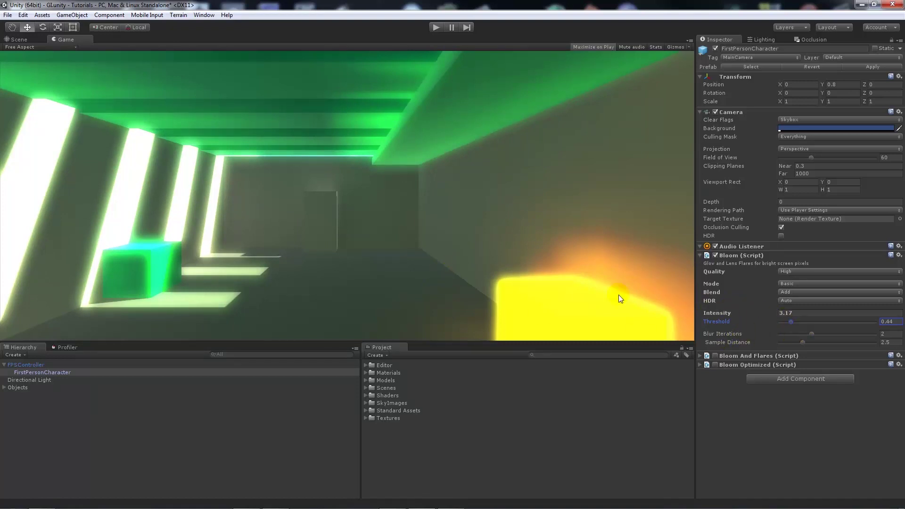
{"action": "left_click_drag", "start_coordinate": [811, 335], "coordinate": [836, 334]}
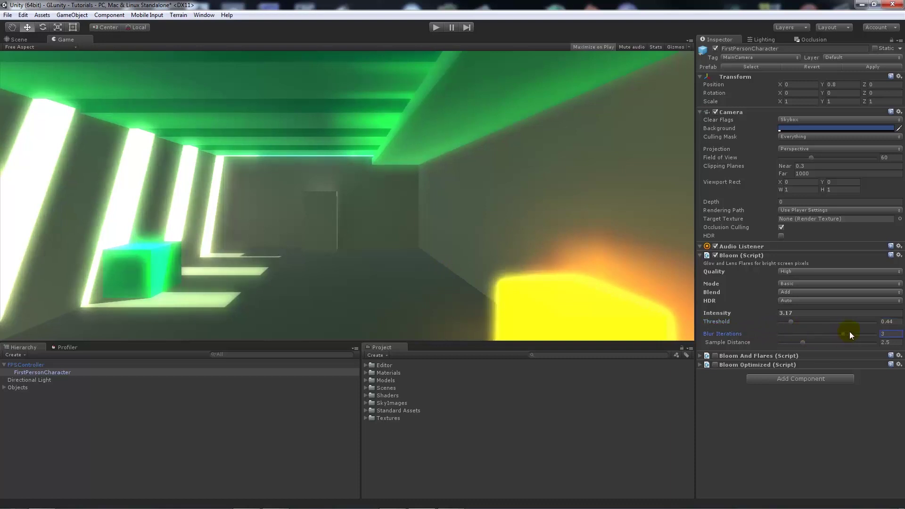
{"action": "left_click_drag", "start_coordinate": [849, 334], "coordinate": [868, 342]}
- Play the scene and walk forward, looking around the corridor at the glowing lights
{"action": "left_click", "coordinate": [430, 28]}
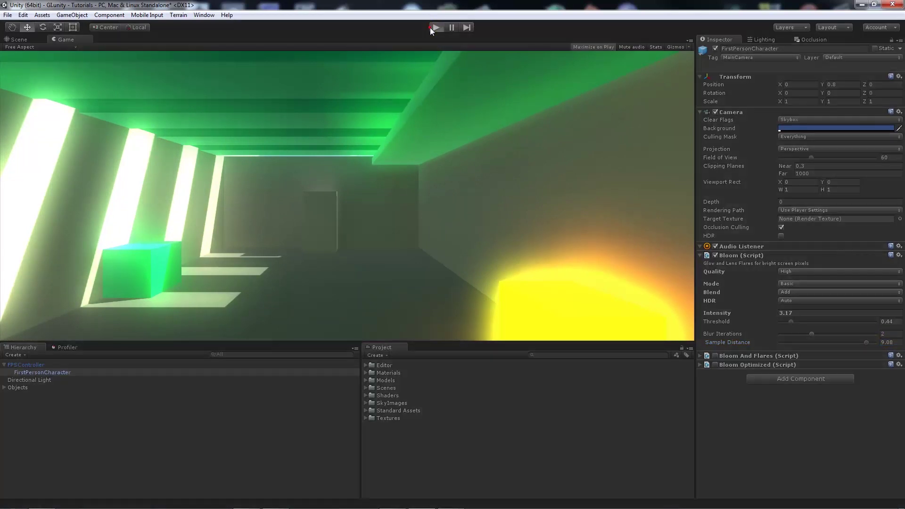
{"action": "key", "text": "w"}
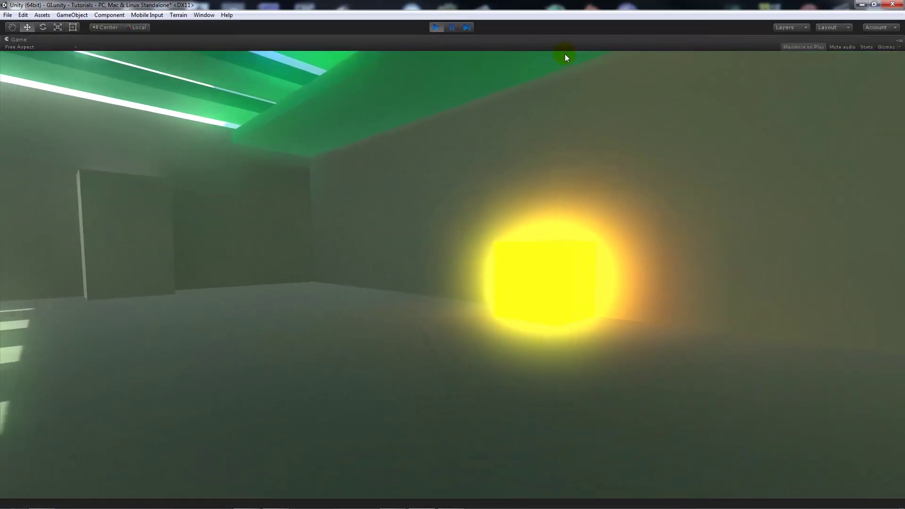
{"action": "mouse_move", "coordinate": [365, 33]}
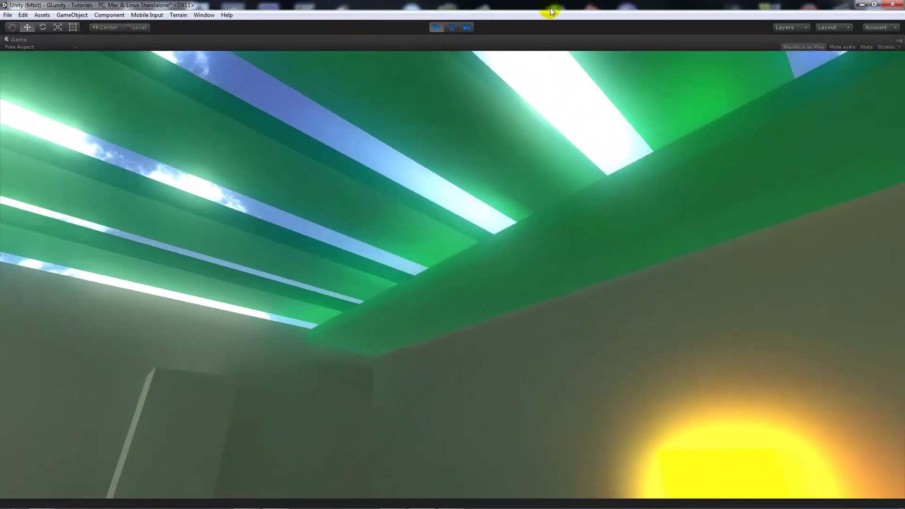
{"action": "mouse_move", "coordinate": [619, 7]}
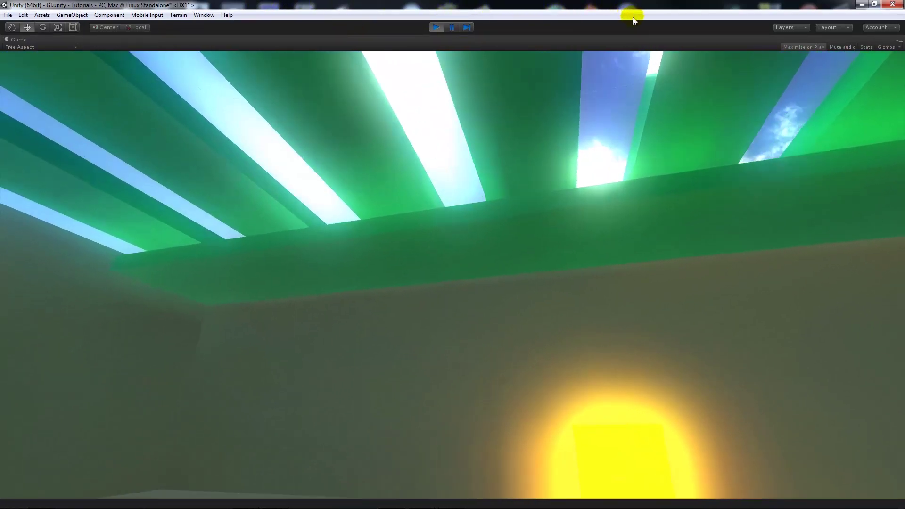
{"action": "mouse_move", "coordinate": [438, 140]}
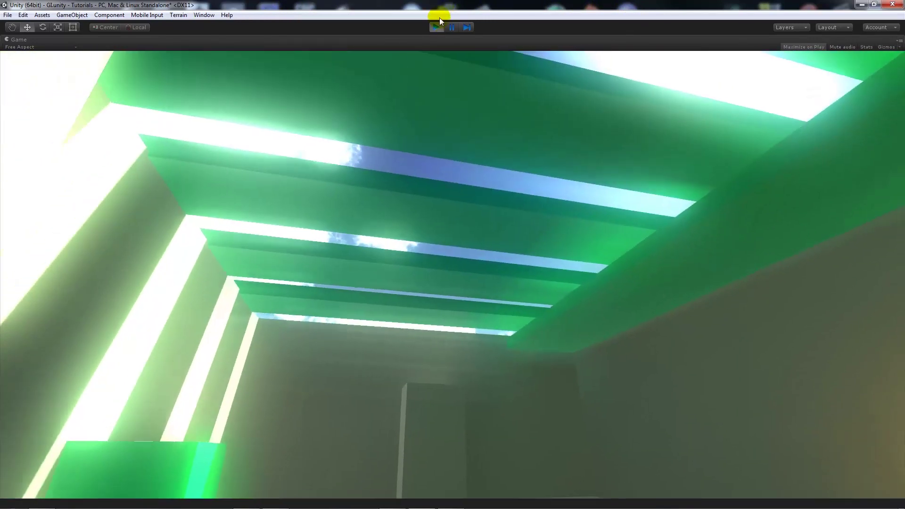
- Stop play, disable and fold Bloom, then expand and enable Bloom And Flares
{"action": "left_click", "coordinate": [436, 27]}
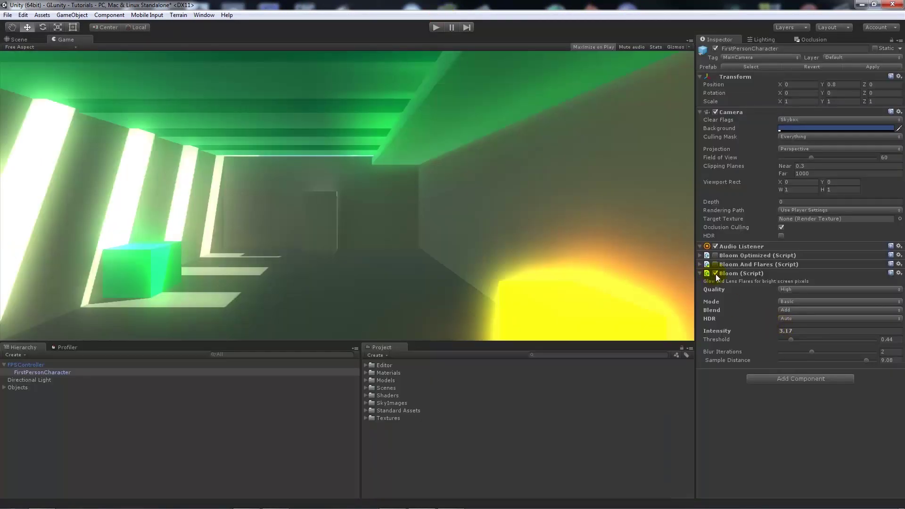
{"action": "left_click", "coordinate": [715, 274]}
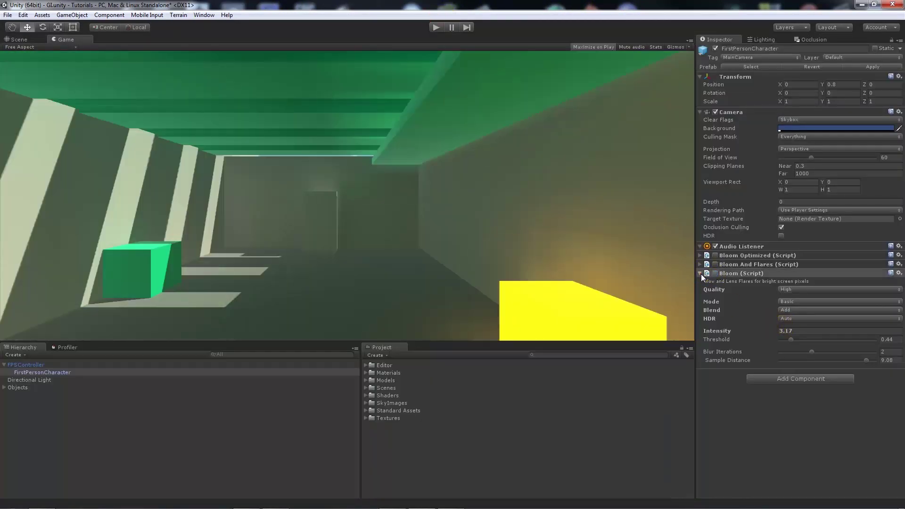
{"action": "left_click", "coordinate": [700, 273]}
{"action": "left_click", "coordinate": [699, 265]}
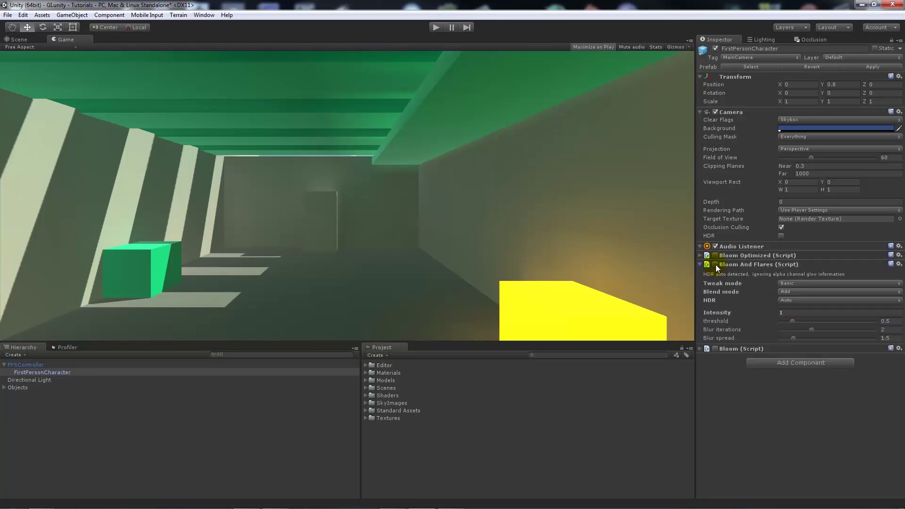
{"action": "left_click", "coordinate": [716, 265]}
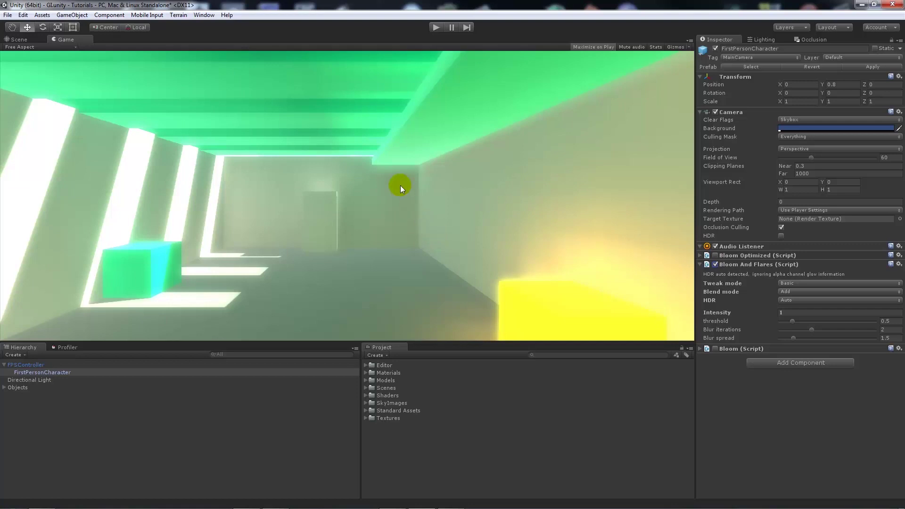
- Browse the Image Effects > Bloom and Glow list without adding anything
{"action": "left_click", "coordinate": [109, 14]}
{"action": "mouse_move", "coordinate": [153, 171]}
{"action": "mouse_move", "coordinate": [251, 184]}
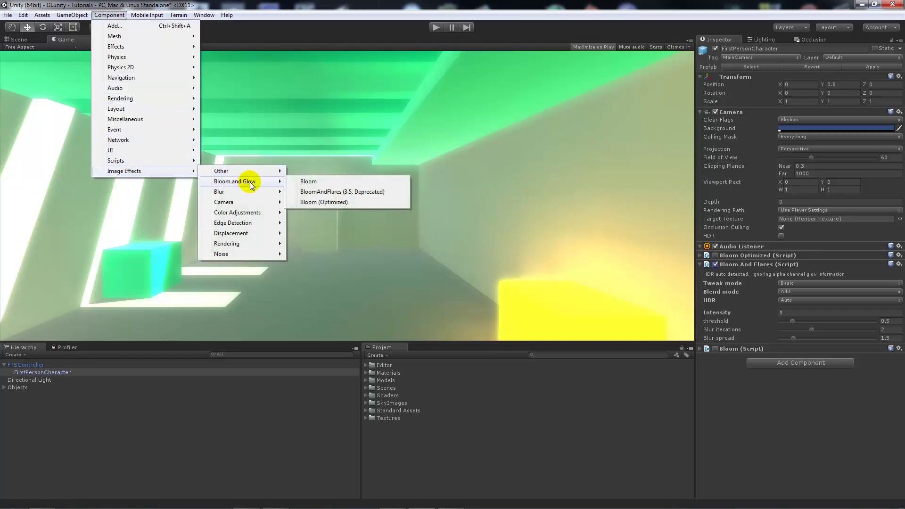
{"action": "left_click", "coordinate": [364, 197]}
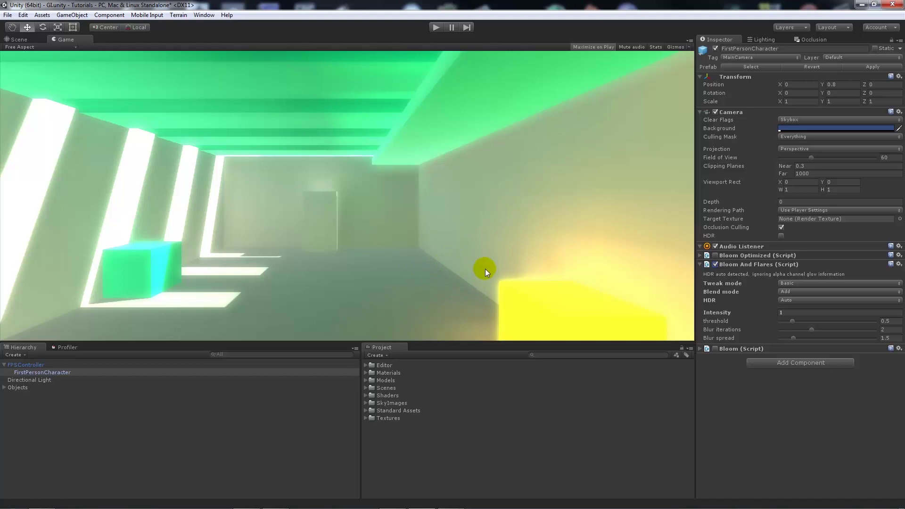
- Try Bloom And Flares Tweak mode Complex and Screen blend, returning to Basic and Add
{"action": "left_click", "coordinate": [797, 281]}
{"action": "left_click", "coordinate": [806, 302]}
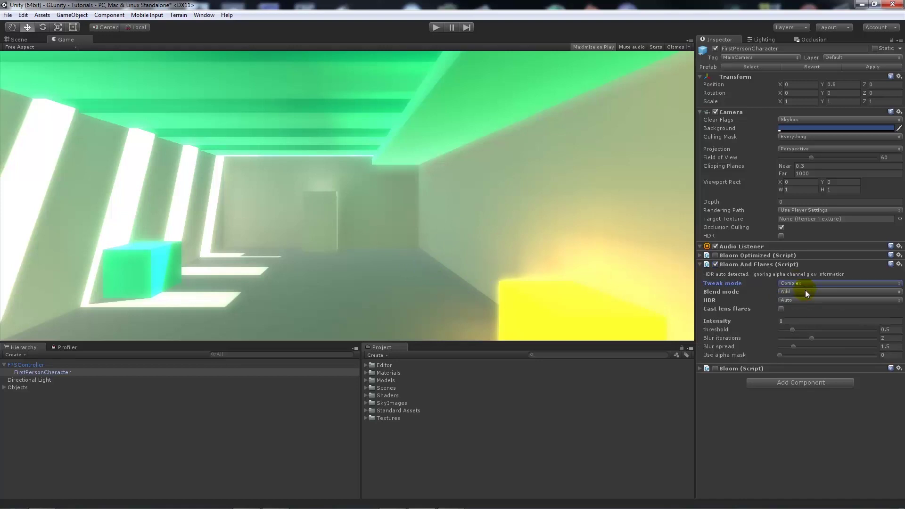
{"action": "left_click", "coordinate": [798, 284]}
{"action": "left_click", "coordinate": [801, 292]}
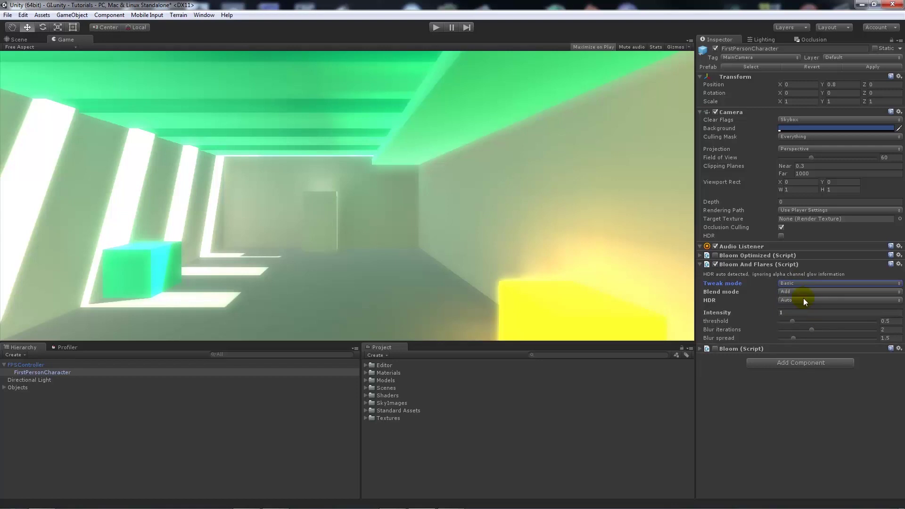
{"action": "left_click", "coordinate": [791, 290]}
{"action": "left_click", "coordinate": [801, 301]}
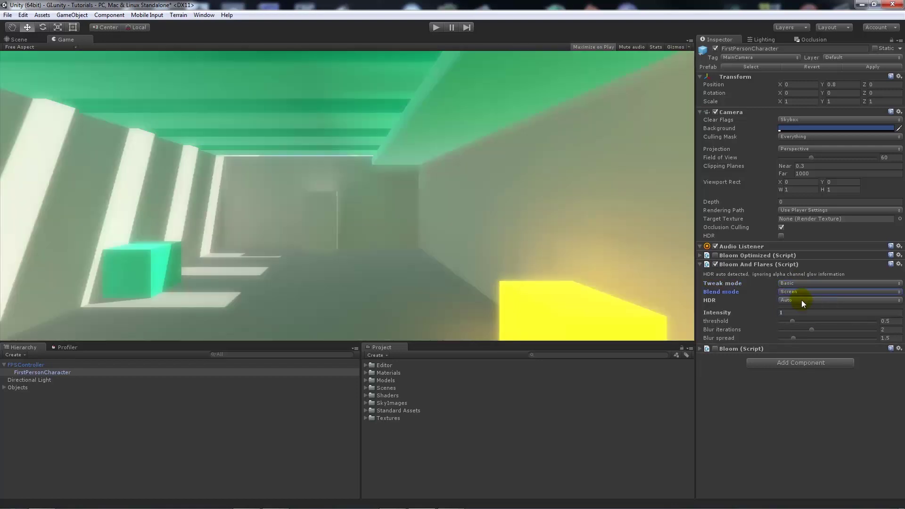
{"action": "left_click", "coordinate": [796, 292]}
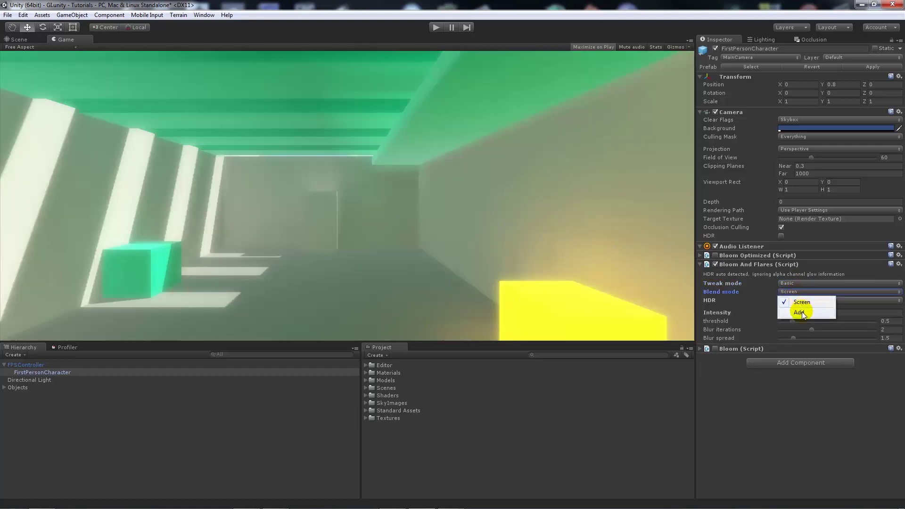
{"action": "left_click", "coordinate": [802, 312]}
- Set Bloom And Flares HDR to Auto, Intensity 1.21, Blur iterations 2, then disable it
{"action": "left_click", "coordinate": [785, 301]}
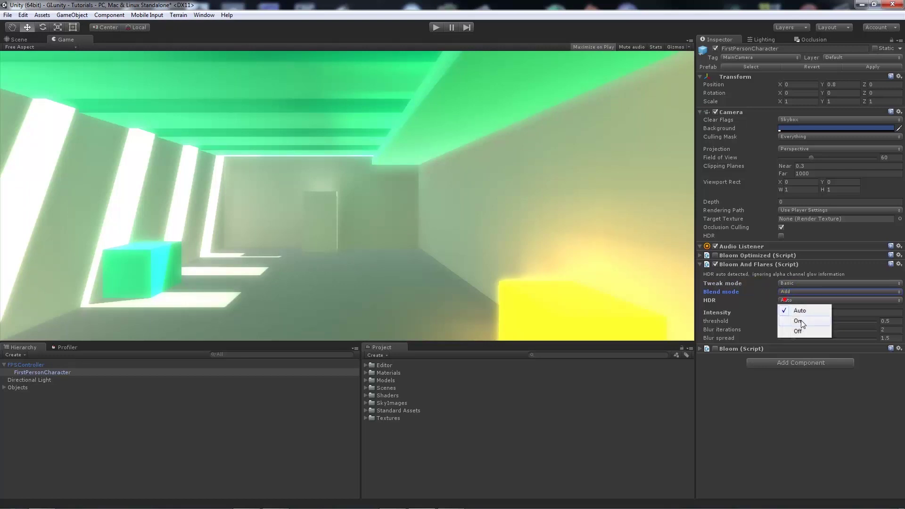
{"action": "left_click", "coordinate": [802, 324]}
{"action": "left_click", "coordinate": [787, 303]}
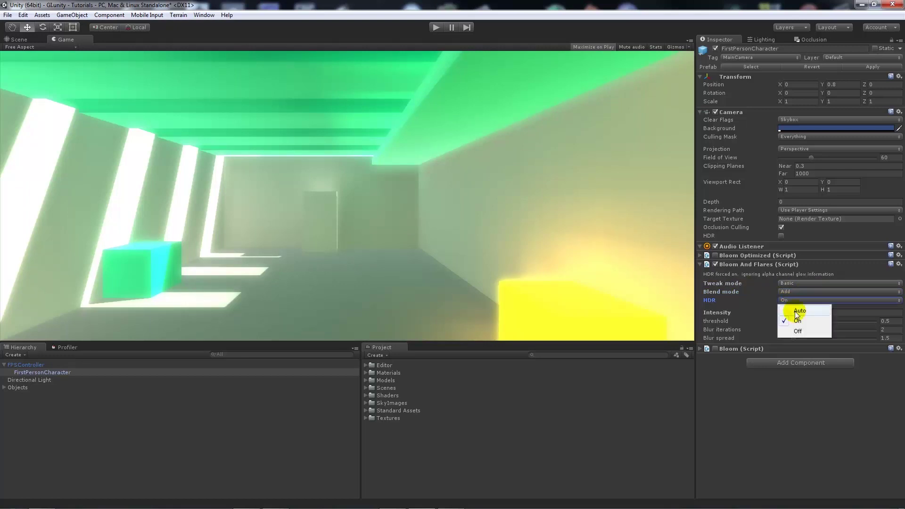
{"action": "left_click", "coordinate": [794, 311]}
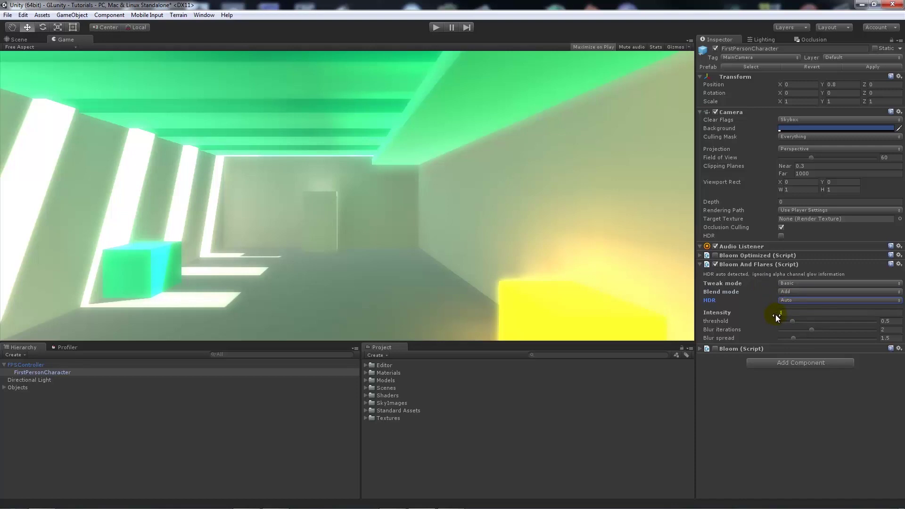
{"action": "left_click_drag", "start_coordinate": [775, 314], "coordinate": [797, 324]}
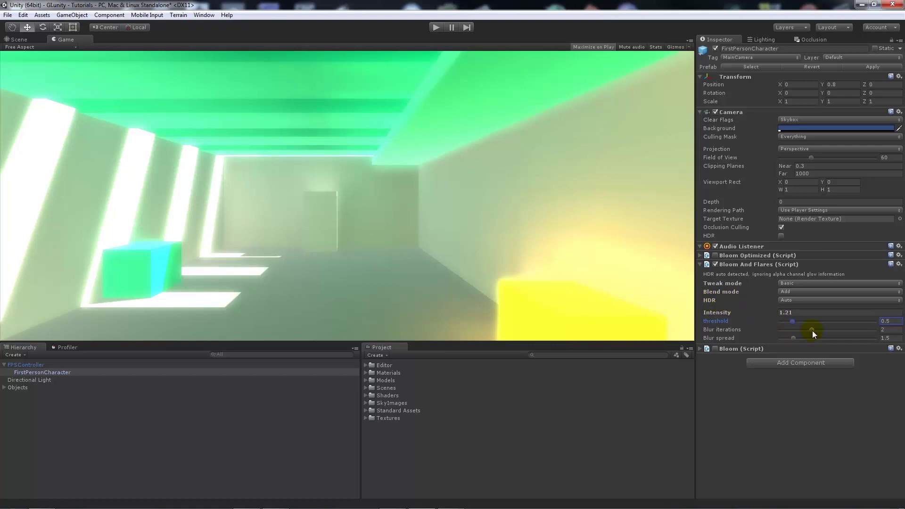
{"action": "left_click_drag", "start_coordinate": [813, 330], "coordinate": [849, 329]}
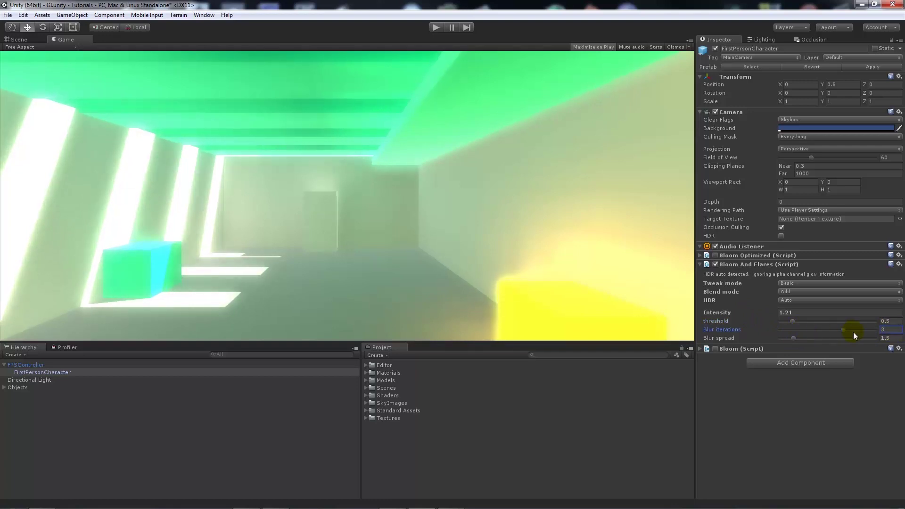
{"action": "left_click_drag", "start_coordinate": [853, 331], "coordinate": [829, 327]}
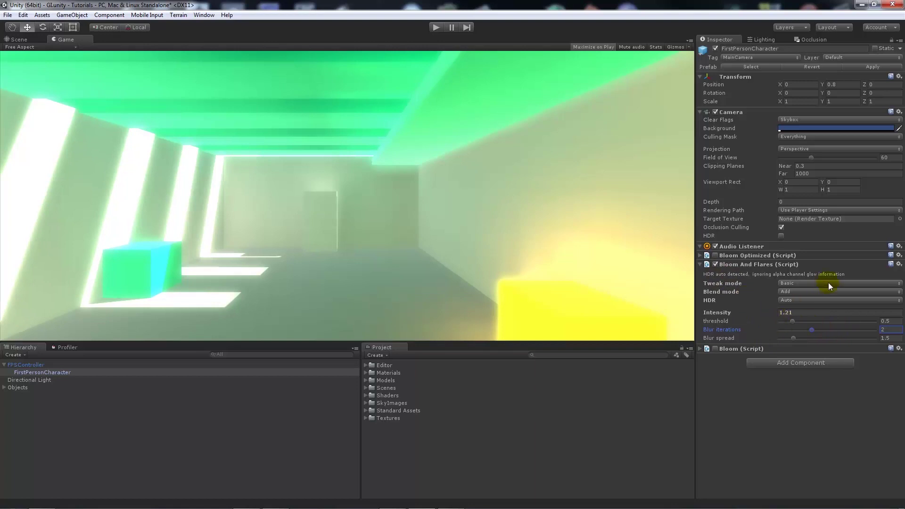
{"action": "left_click", "coordinate": [716, 264]}
- Enable Bloom Optimized with Threshold 0.154, Intensity 1.98, Blur Size 3.53 and Blur Iterations 4
{"action": "left_click", "coordinate": [700, 264]}
{"action": "left_click", "coordinate": [701, 255]}
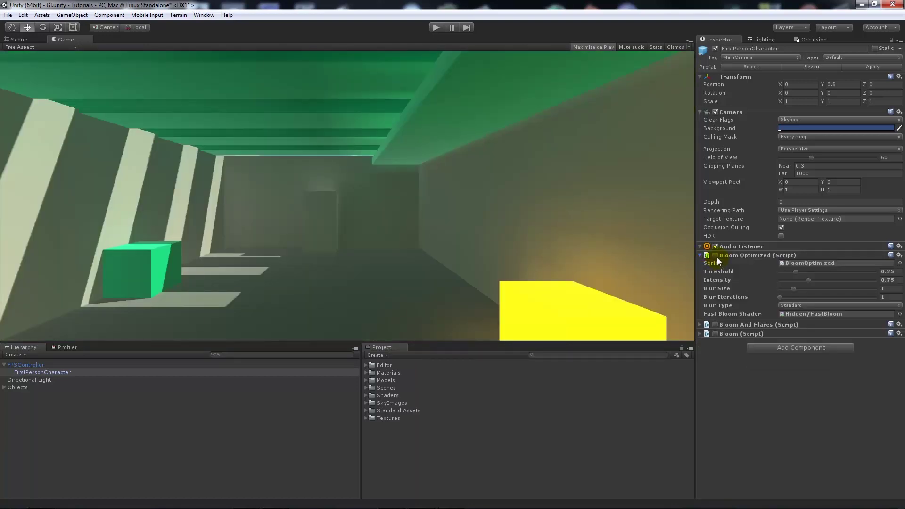
{"action": "left_click", "coordinate": [716, 256]}
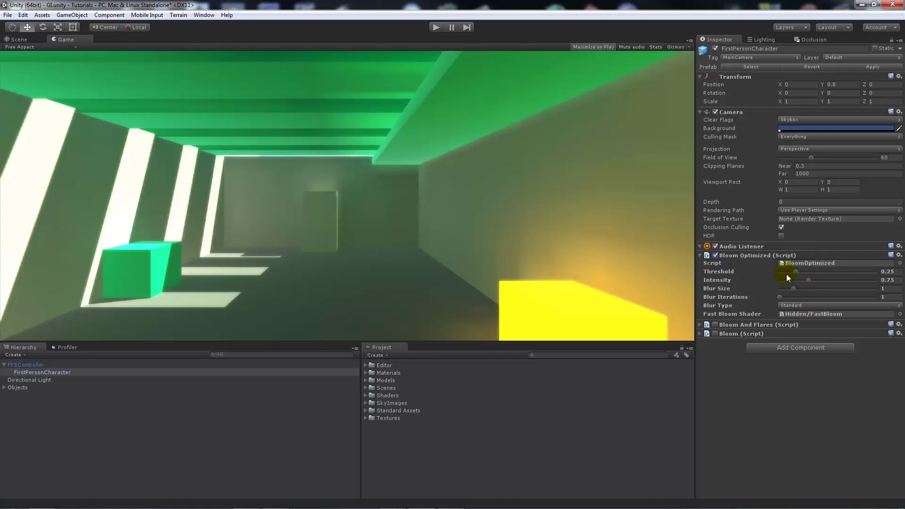
{"action": "left_click_drag", "start_coordinate": [797, 272], "coordinate": [854, 278]}
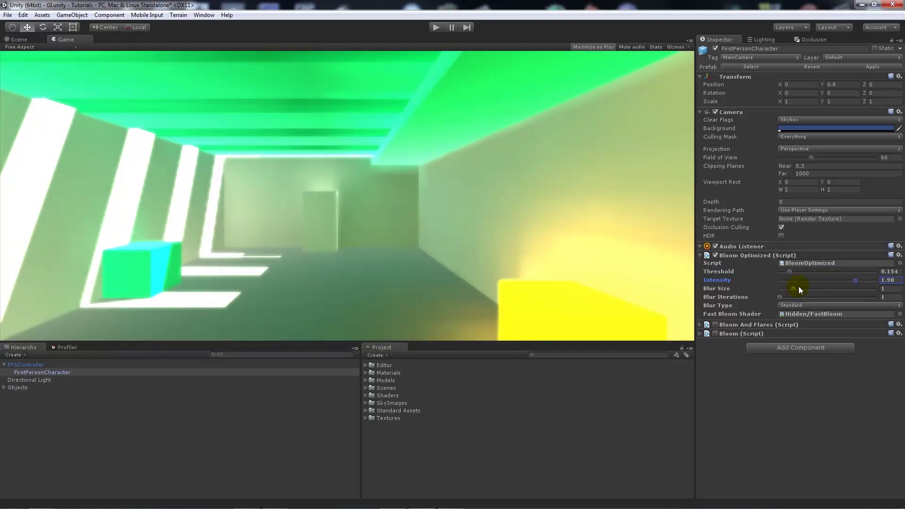
{"action": "left_click_drag", "start_coordinate": [793, 289], "coordinate": [837, 289]}
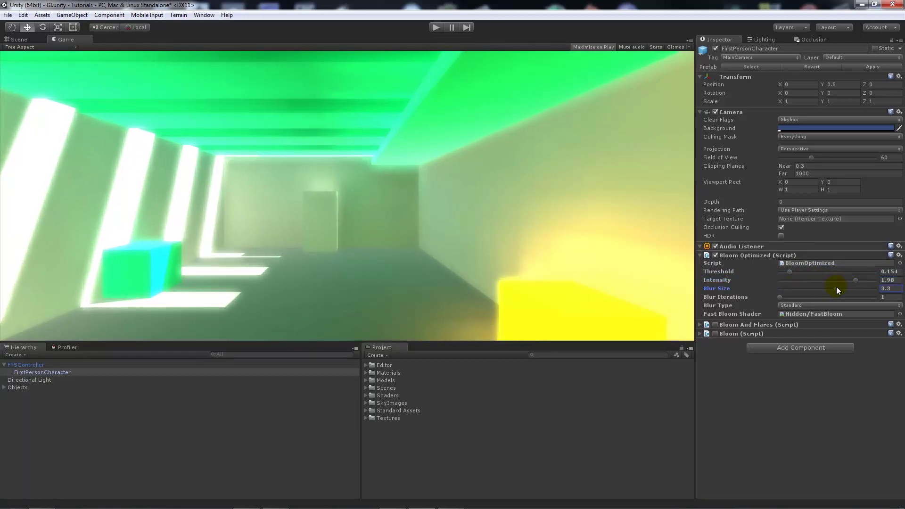
{"action": "left_click_drag", "start_coordinate": [779, 298], "coordinate": [868, 292]}
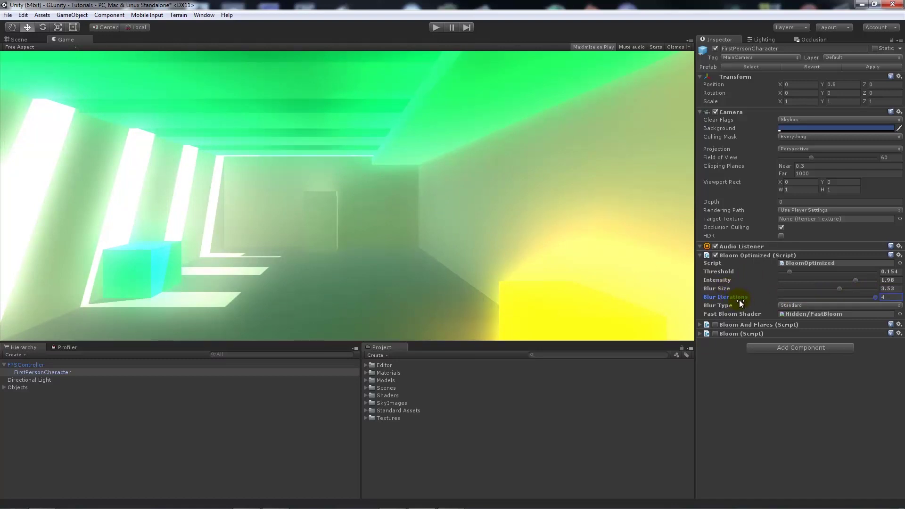
- Keep the Standard blur type and play the scene to test the bloom
{"action": "left_click", "coordinate": [785, 305]}
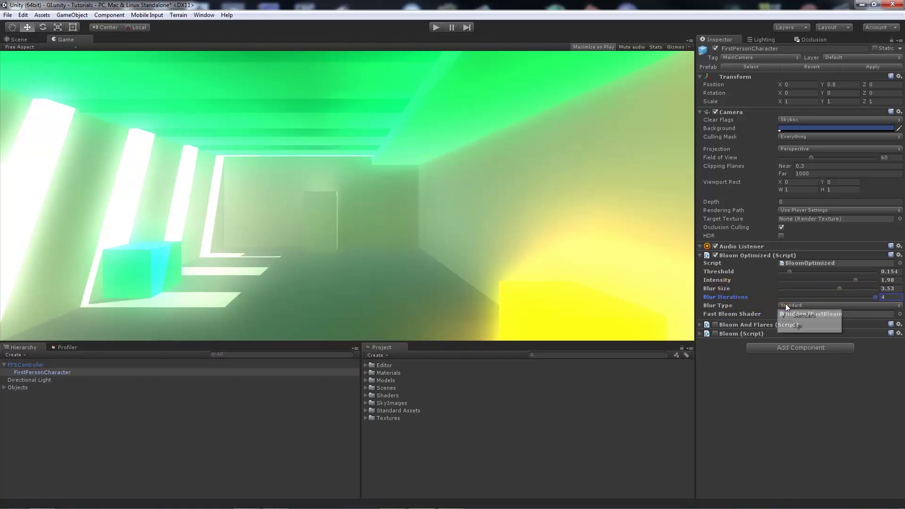
{"action": "left_click", "coordinate": [733, 374]}
{"action": "left_click", "coordinate": [435, 28]}
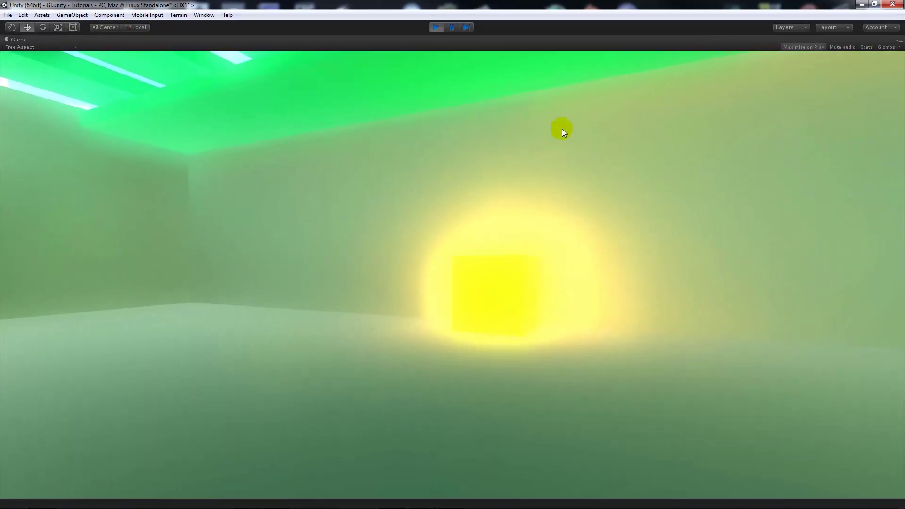
- Walk toward the yellow cube, stop play, and disable Bloom Optimized
{"action": "key", "text": "w"}
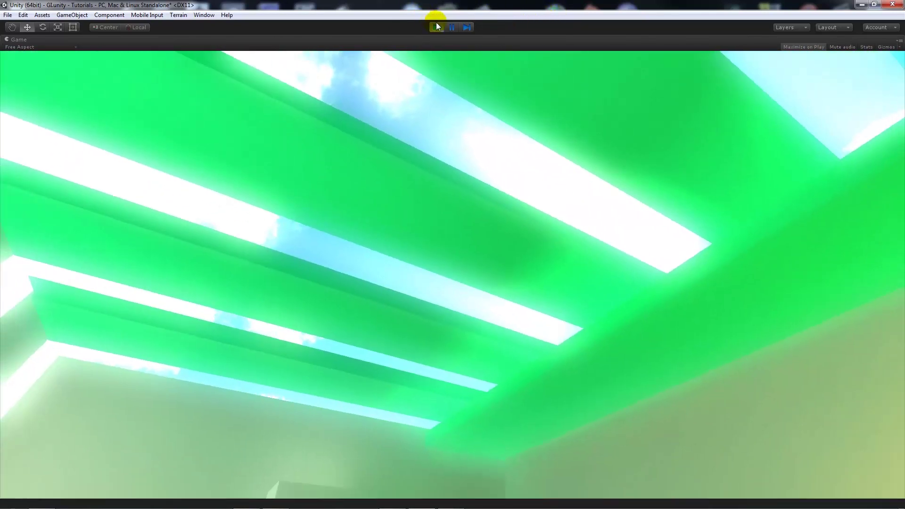
{"action": "left_click", "coordinate": [436, 27]}
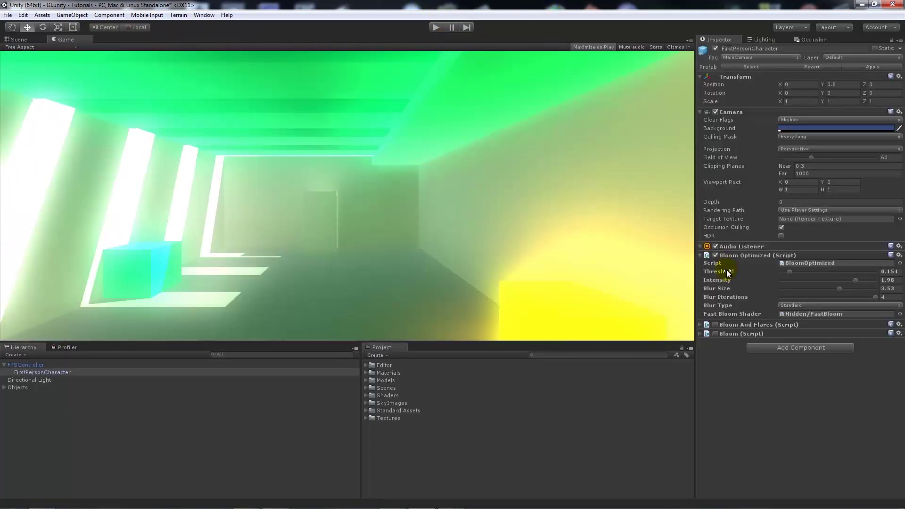
{"action": "left_click", "coordinate": [715, 255]}
- Re-enable plain Bloom at Intensity 1.19 and Threshold 0.38, then play to preview
{"action": "left_click", "coordinate": [700, 255]}
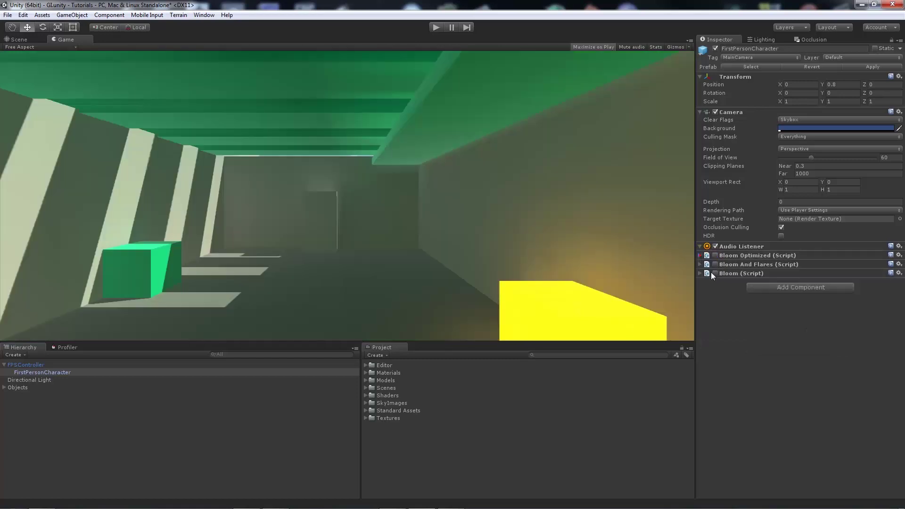
{"action": "left_click", "coordinate": [716, 275]}
{"action": "left_click", "coordinate": [699, 274]}
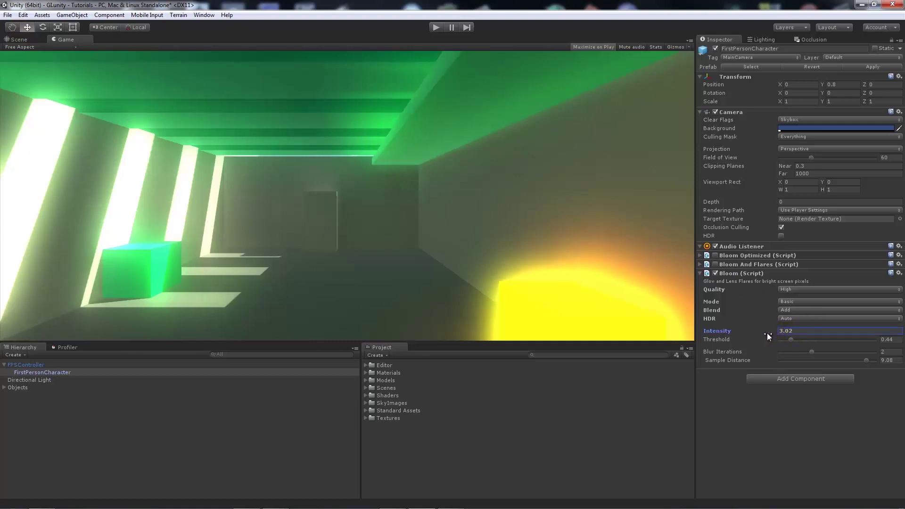
{"action": "left_click_drag", "start_coordinate": [728, 331], "coordinate": [742, 328]}
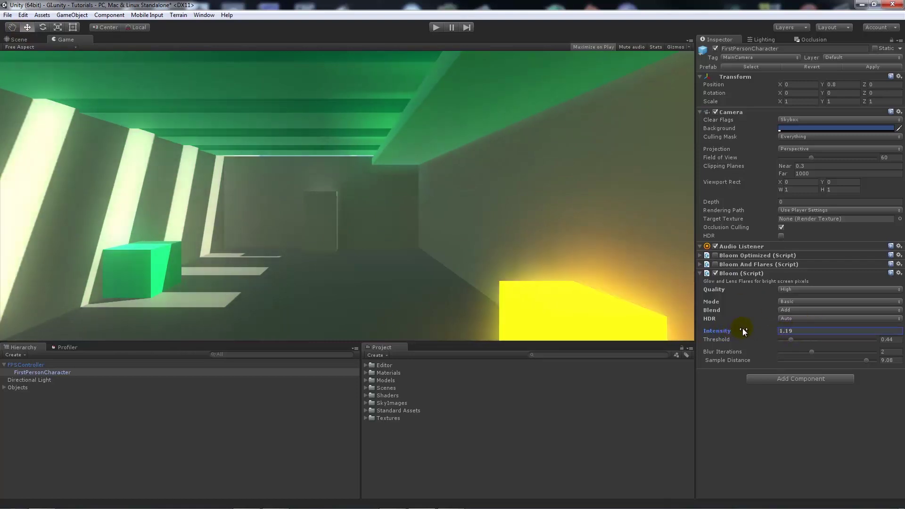
{"action": "left_click_drag", "start_coordinate": [792, 342], "coordinate": [808, 354]}
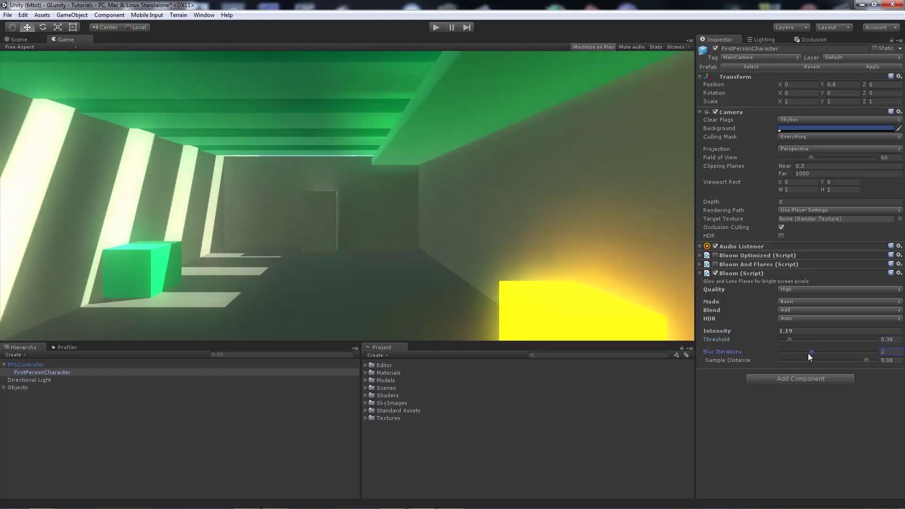
{"action": "left_click", "coordinate": [436, 24]}
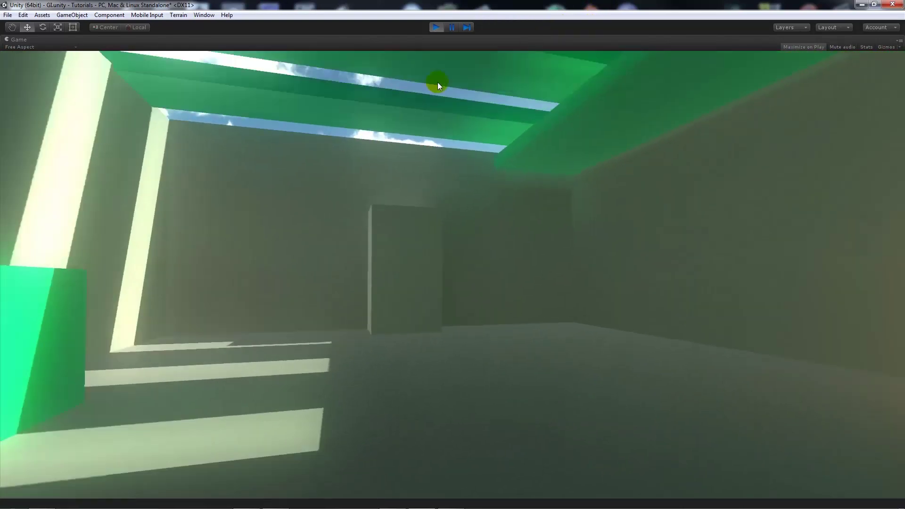
- Exit Play mode and deselect FirstPersonCharacter, leaving the corridor glowing under Bloom (Intensity 1.19, Threshold 0.38)
{"action": "left_click", "coordinate": [437, 29]}
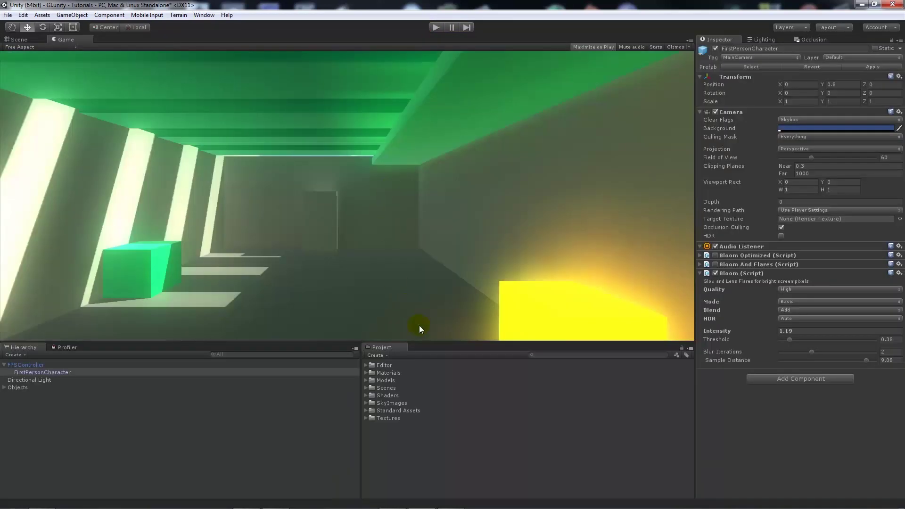
{"action": "left_click", "coordinate": [432, 463]}
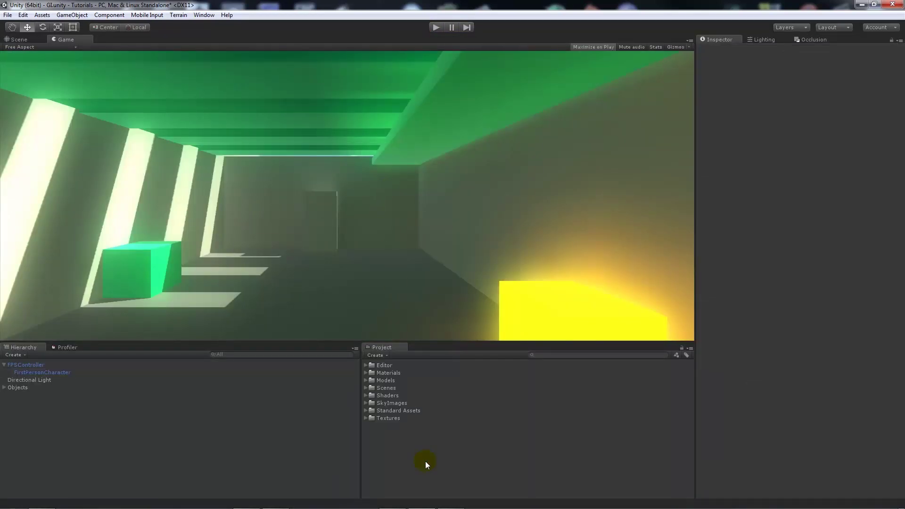
{"action": "mouse_move", "coordinate": [425, 508]}
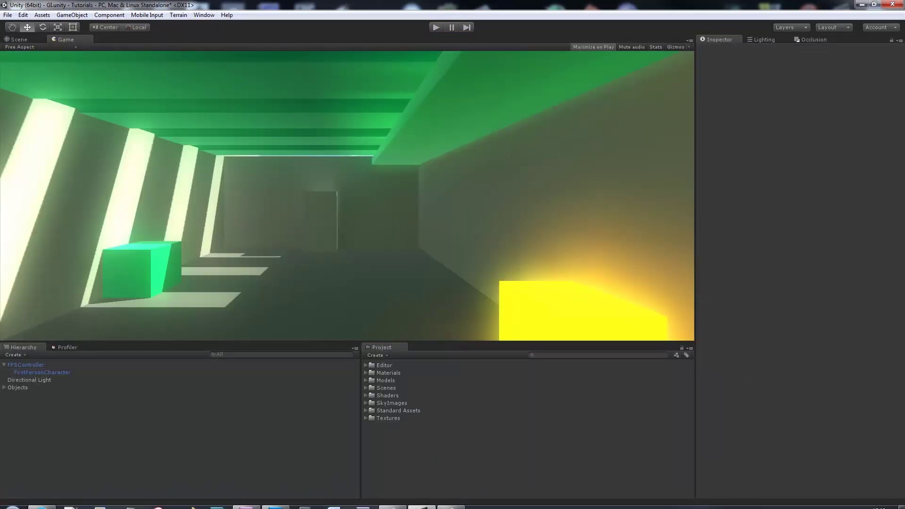